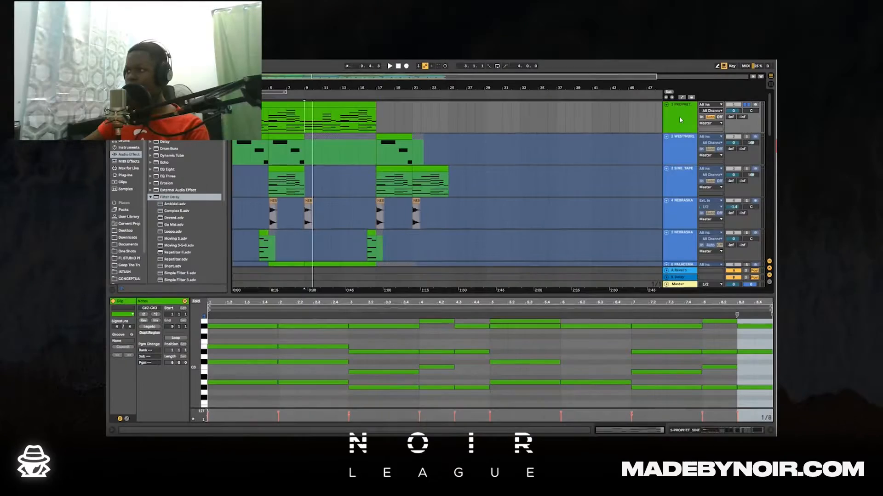
Examine the PROPHET_SINE track's device chain, including the Delay ETERNITY and FilterFreak1 plug-in windows, and close both windows.
{"action": "left_click", "coordinate": [680, 119]}
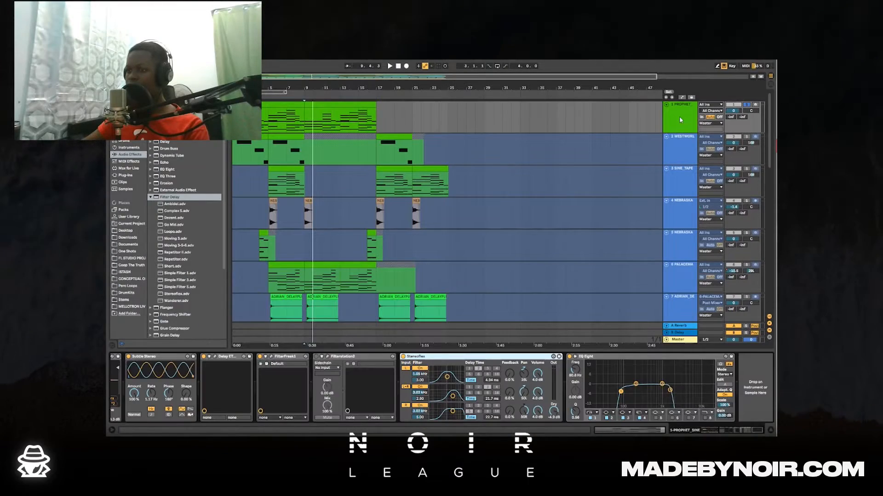
{"action": "left_click", "coordinate": [712, 432]}
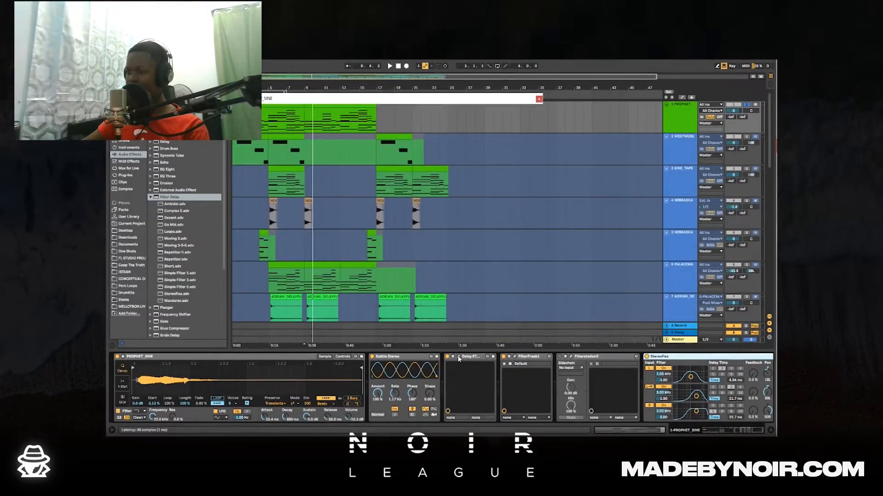
{"action": "left_click", "coordinate": [458, 357]}
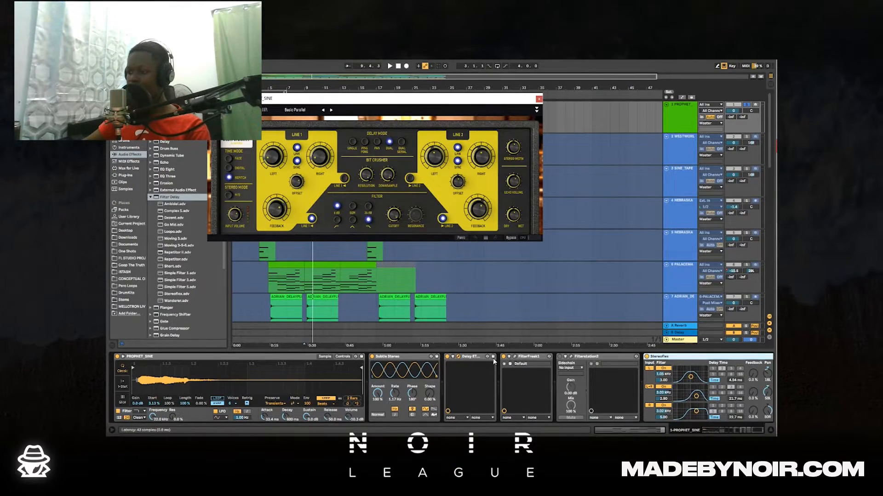
{"action": "left_click", "coordinate": [514, 357]}
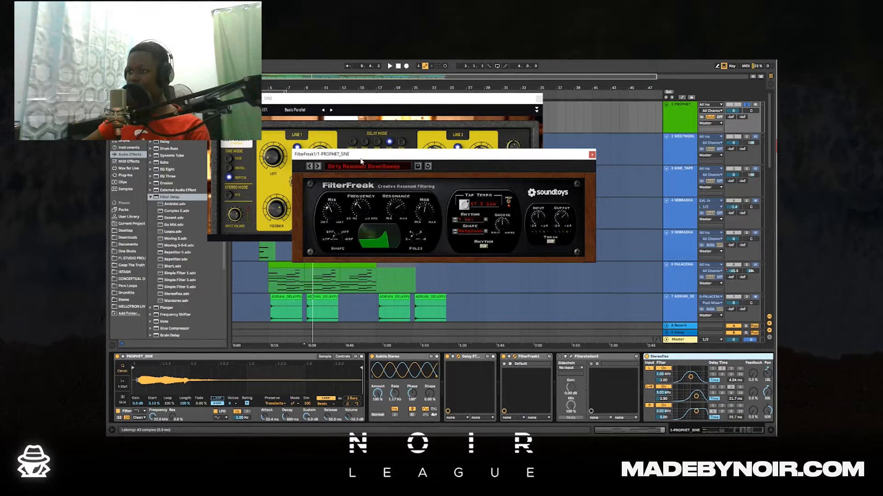
{"action": "left_click", "coordinate": [535, 101]}
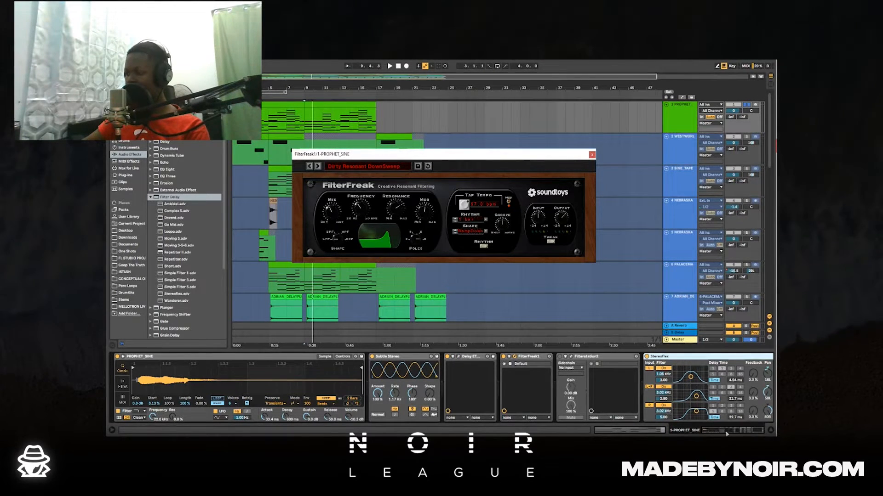
{"action": "scroll", "coordinate": [733, 431], "scroll_direction": "right", "scroll_amount": 3}
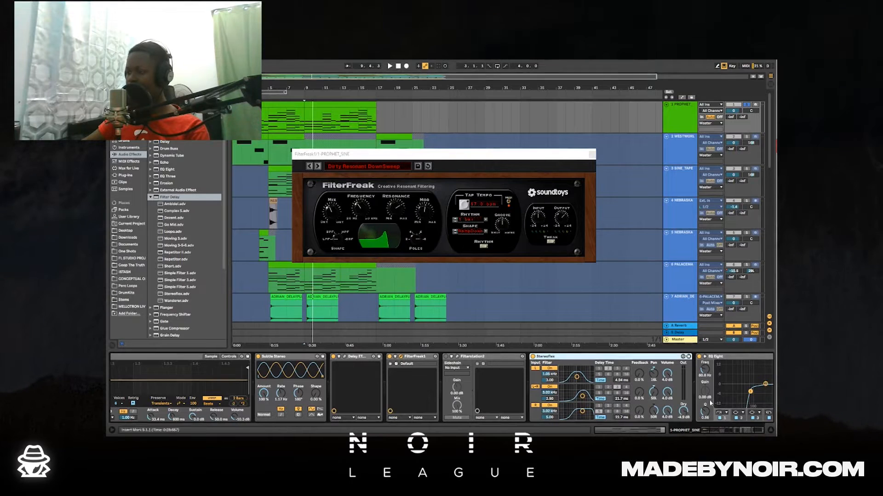
{"action": "left_click_drag", "start_coordinate": [716, 430], "coordinate": [739, 427]}
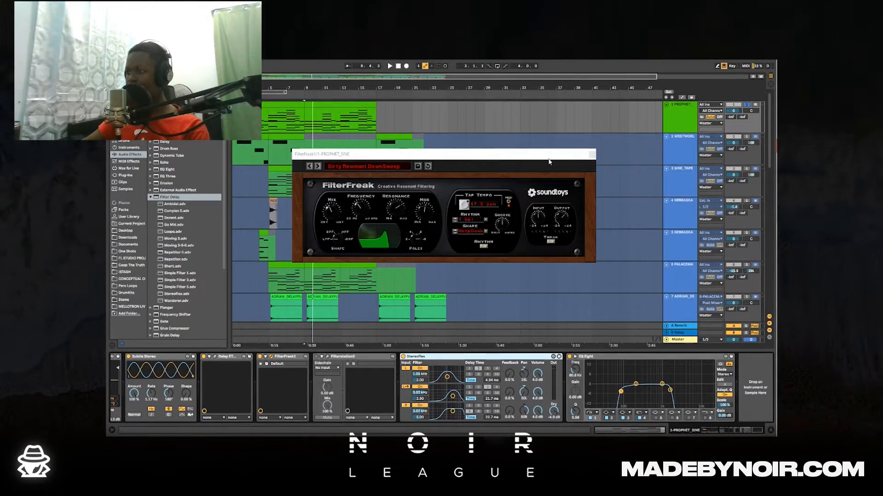
{"action": "left_click", "coordinate": [592, 155]}
Freeze the PROPHET_SINE track.
{"action": "right_click", "coordinate": [680, 116]}
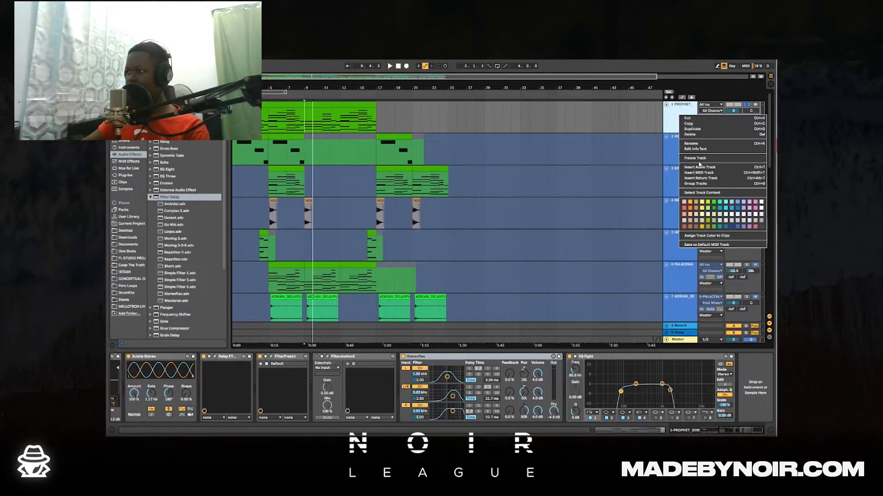
{"action": "left_click", "coordinate": [699, 163]}
Play the arrangement from the start of the WESTWORLD_MOOGSYNTHLEAD track to hear its part.
{"action": "left_click", "coordinate": [239, 152]}
{"action": "key", "text": "space"}
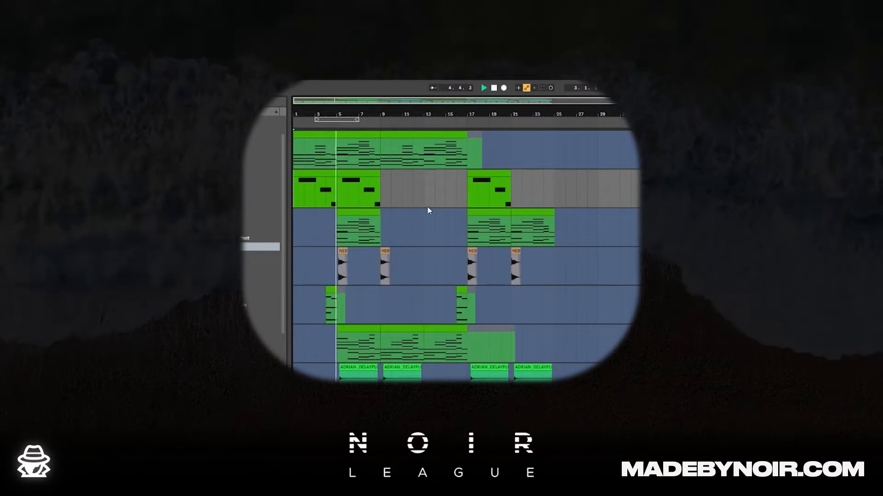
{"action": "left_click", "coordinate": [324, 194]}
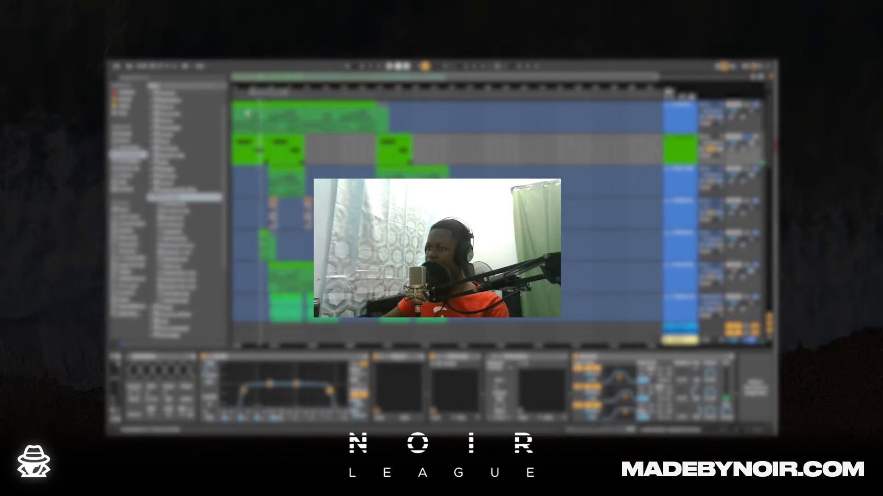
Examine the WESTWORLD_MOOGSYNTHLEAD track's device chain, including EQ Eight, Delay ETERNITY and FilterFreak1, and close the plug-in windows.
{"action": "left_click_drag", "start_coordinate": [729, 430], "coordinate": [690, 430]}
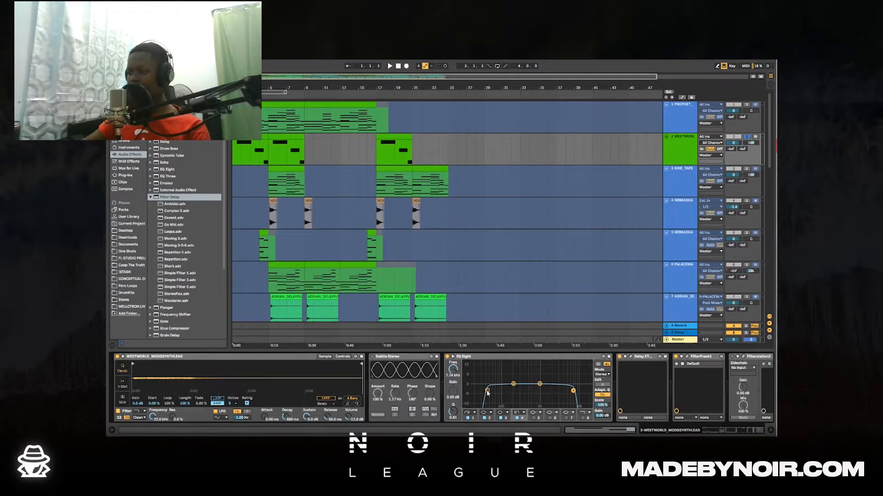
{"action": "left_click", "coordinate": [630, 358]}
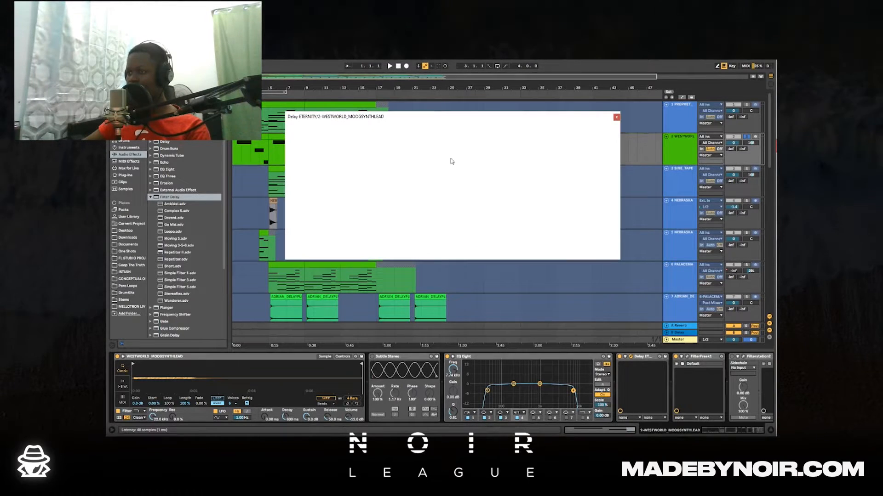
{"action": "left_click", "coordinate": [676, 364]}
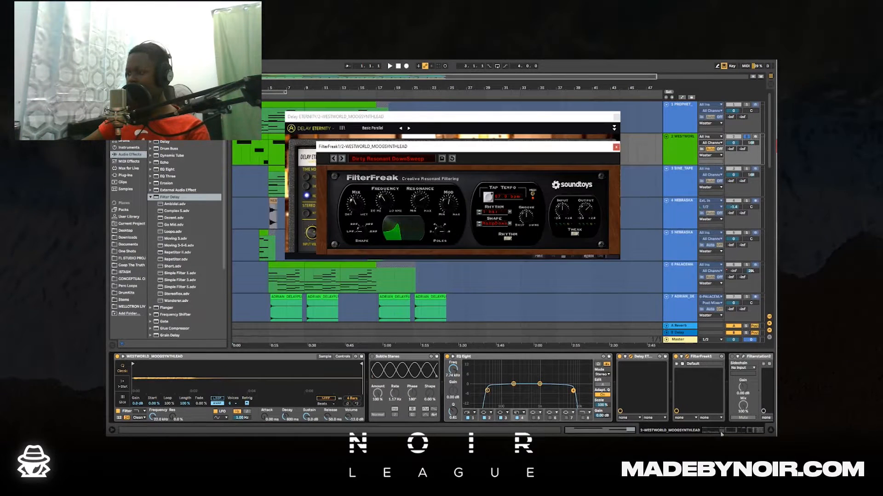
{"action": "left_click", "coordinate": [749, 432]}
{"action": "left_click", "coordinate": [616, 148]}
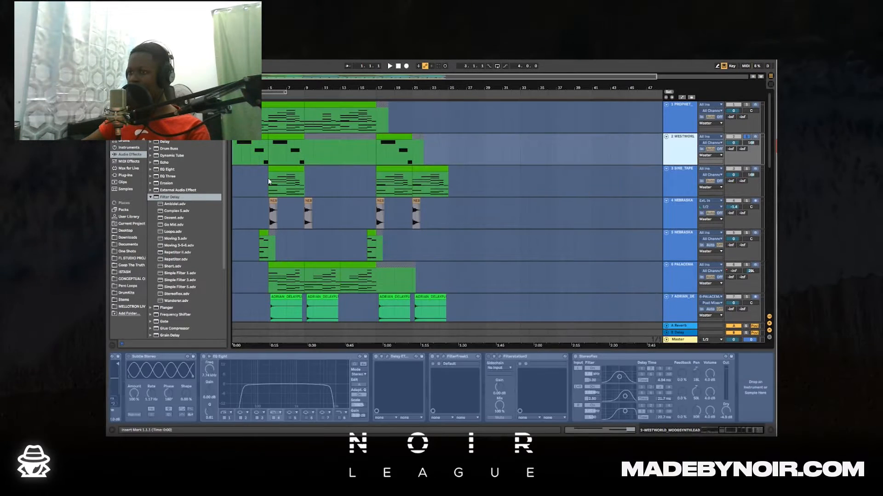
Play the SINE_TAPE track from its first clip at bar 5.
{"action": "left_click", "coordinate": [269, 181]}
{"action": "key", "text": "space"}
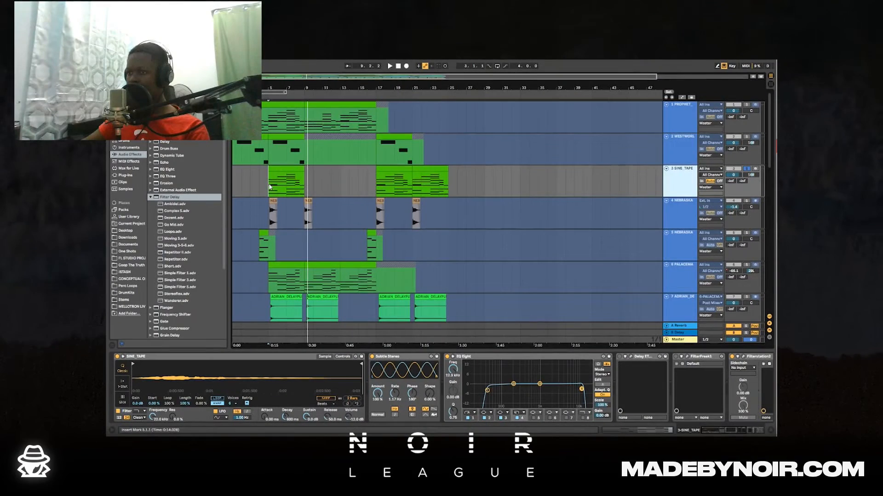
{"action": "left_click", "coordinate": [261, 174]}
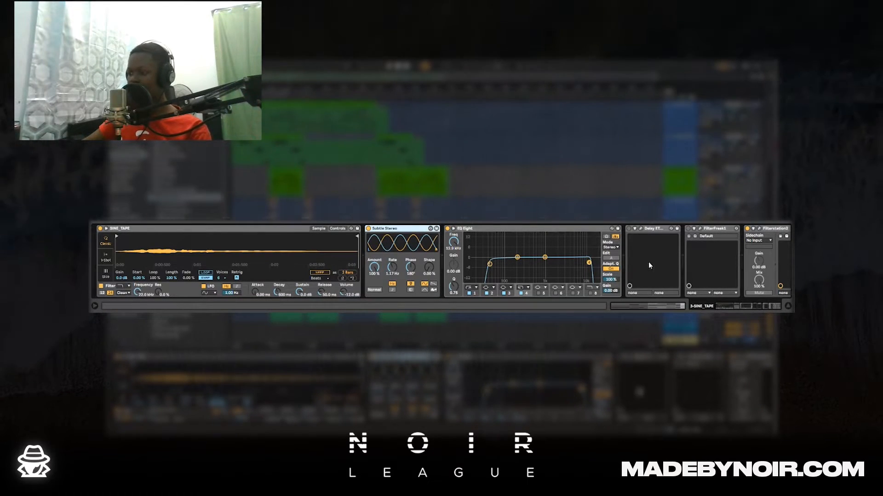
Examine the SINE_TAPE track's effects through to the end of the chain and view the Filterstation2 settings.
{"action": "left_click_drag", "start_coordinate": [748, 306], "coordinate": [762, 307]}
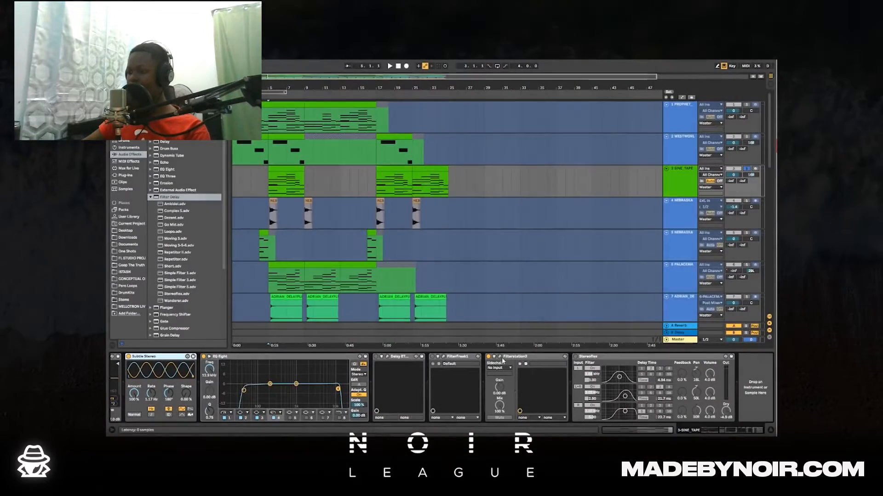
{"action": "left_click", "coordinate": [500, 357]}
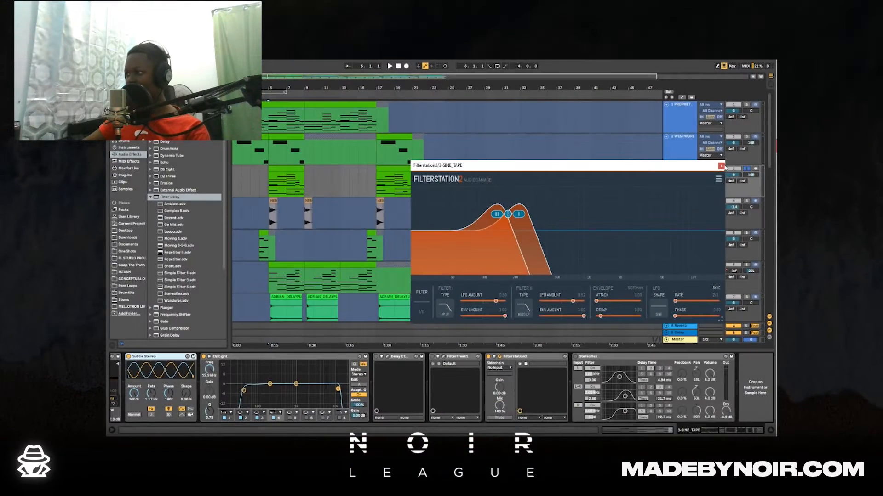
{"action": "left_click", "coordinate": [721, 166]}
Select the start of the first audio clip on track 4 NEBRASKA and audition it from bar 5.
{"action": "left_click", "coordinate": [267, 220]}
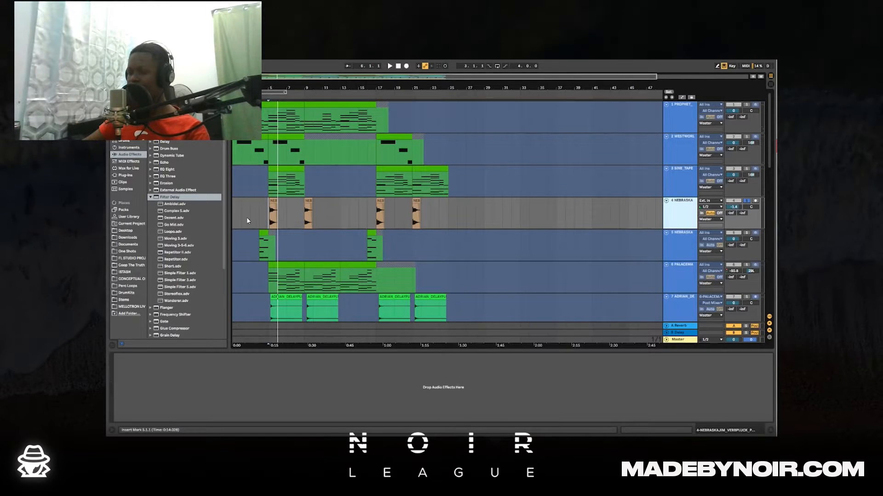
{"action": "key", "text": "z"}
{"action": "key", "text": "x"}
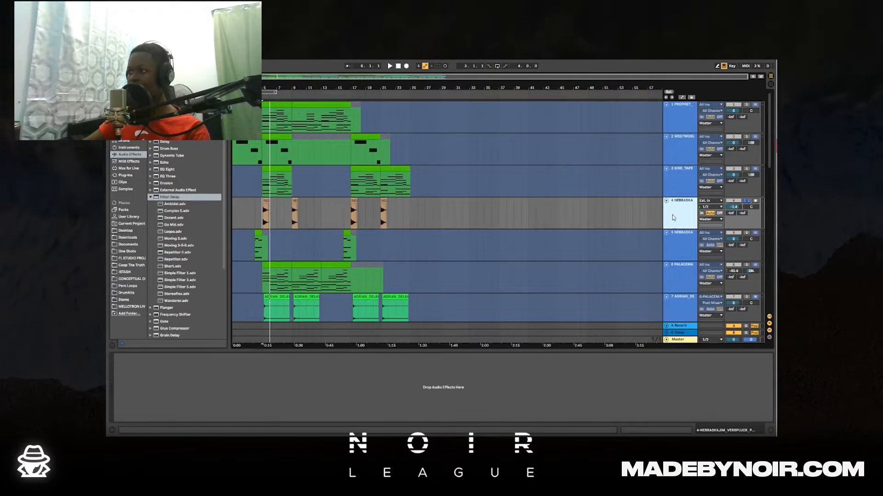
Unfreeze track 5, NEBRASKAJIM_SPACEPLUCK_PEDALBOARD.
{"action": "left_click", "coordinate": [292, 239]}
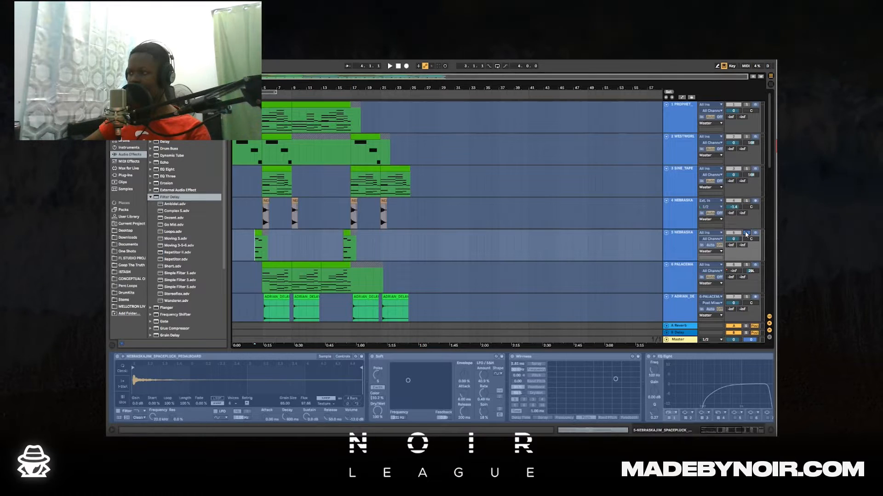
{"action": "right_click", "coordinate": [674, 248]}
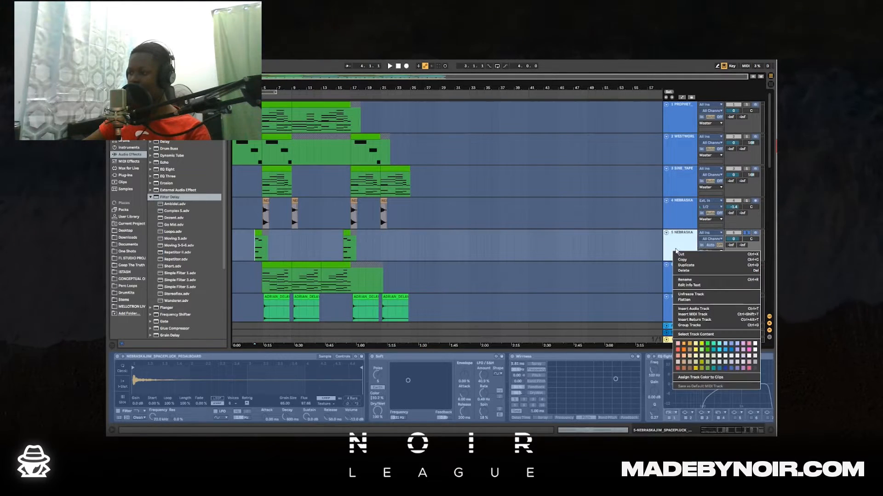
{"action": "left_click", "coordinate": [715, 294]}
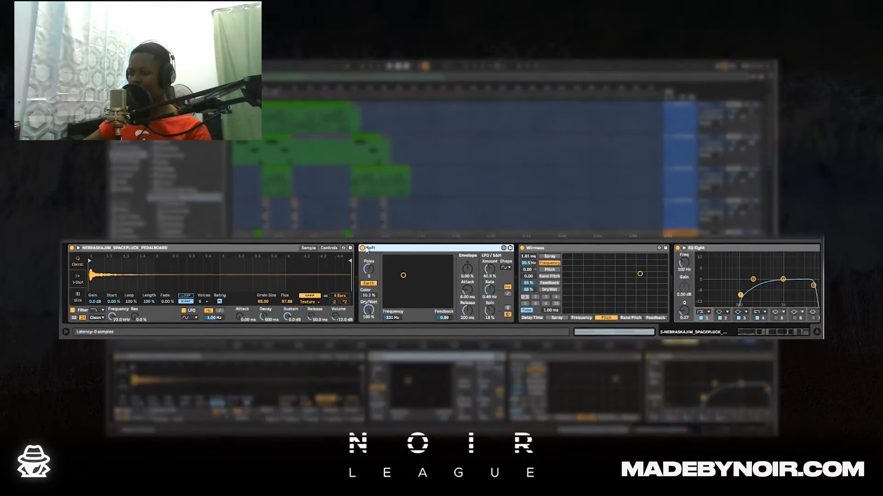
Examine the NEBRASKAJIM_SPACEPLUCK_PEDALBOARD effects, including the Wirrness grain delay, EQ Eight and the ValhallaVintageVerb settings.
{"action": "left_click", "coordinate": [552, 248]}
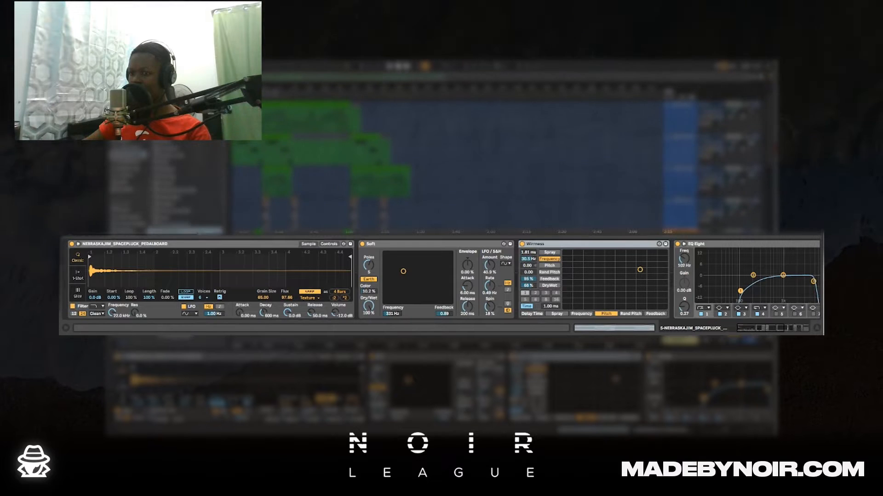
{"action": "left_click_drag", "start_coordinate": [768, 327], "coordinate": [781, 330]}
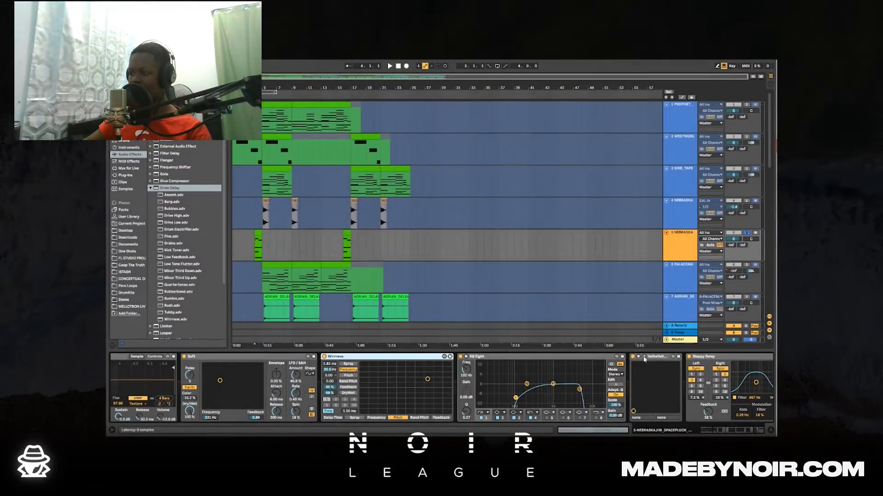
{"action": "left_click", "coordinate": [644, 359]}
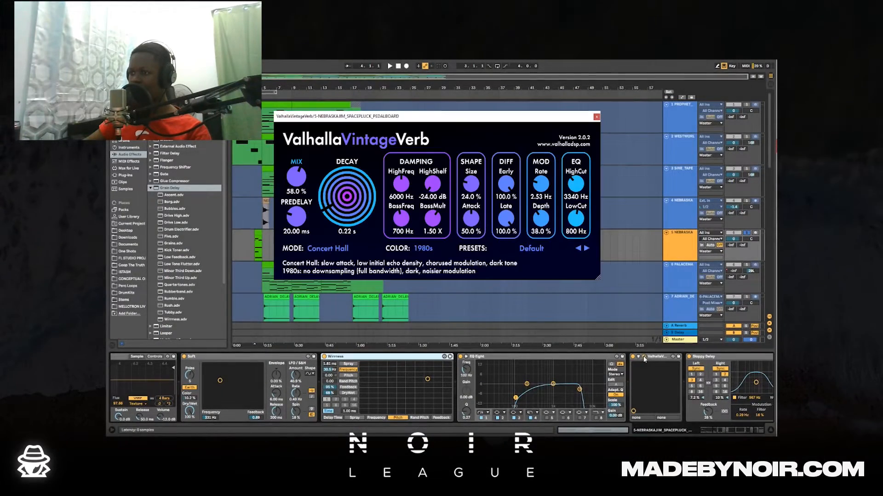
{"action": "left_click_drag", "start_coordinate": [355, 122], "coordinate": [310, 121]}
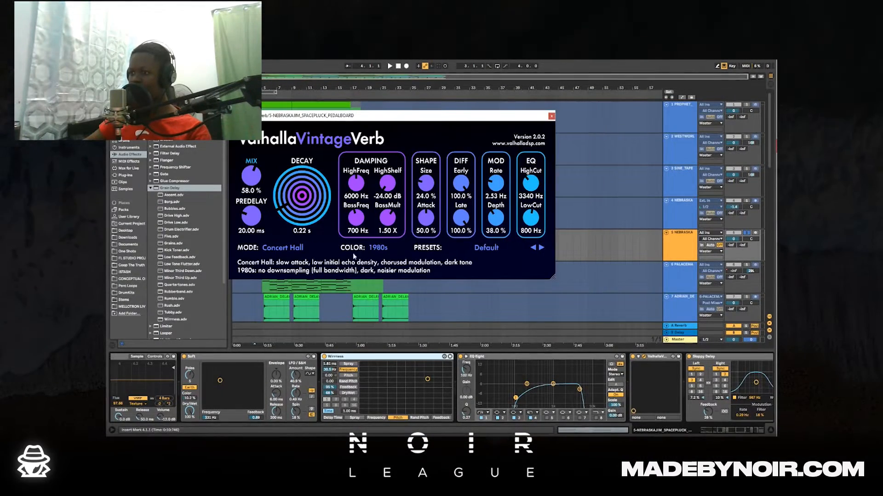
{"action": "scroll", "coordinate": [660, 386], "scroll_direction": "right", "scroll_amount": 5}
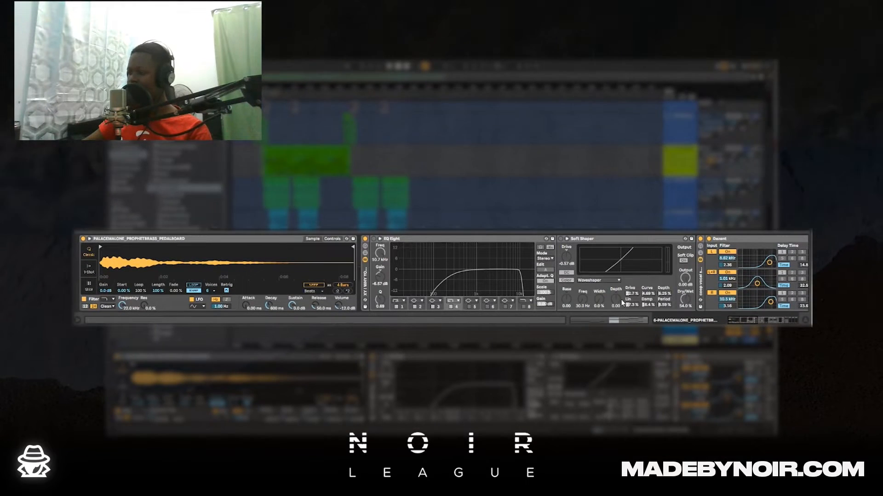
Examine the PALACEMALONE_PROPHETBRASS_PEDALBOARD effect chain and look through EchoBoy's preset categories, keeping the current preset.
{"action": "left_click_drag", "start_coordinate": [763, 321], "coordinate": [781, 320]}
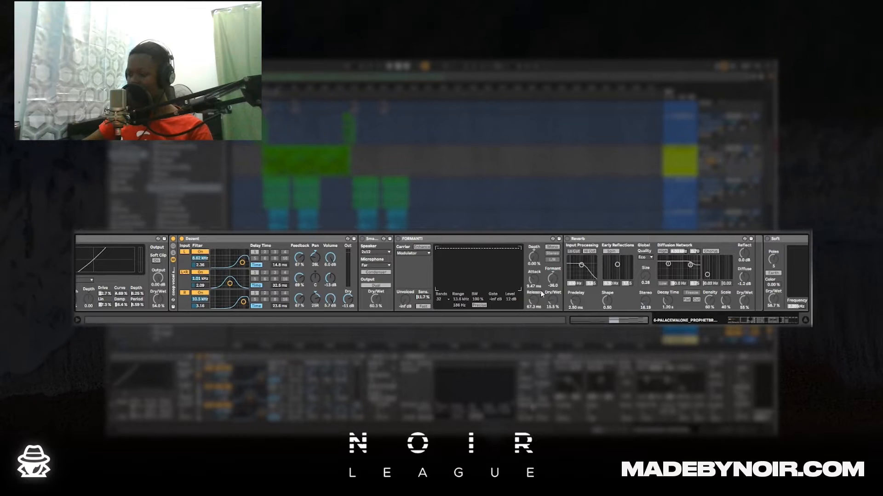
{"action": "left_click_drag", "start_coordinate": [764, 319], "coordinate": [769, 322]}
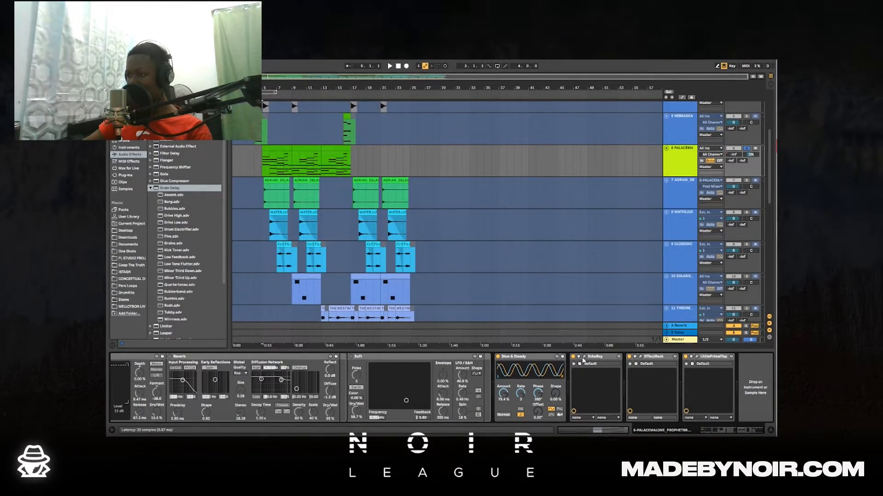
{"action": "left_click", "coordinate": [586, 358]}
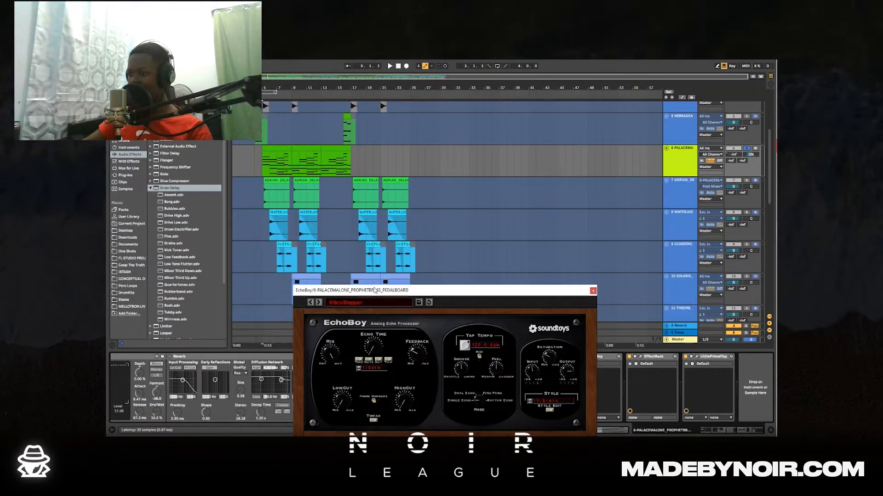
{"action": "left_click_drag", "start_coordinate": [375, 291], "coordinate": [350, 204]}
{"action": "left_click", "coordinate": [322, 219]}
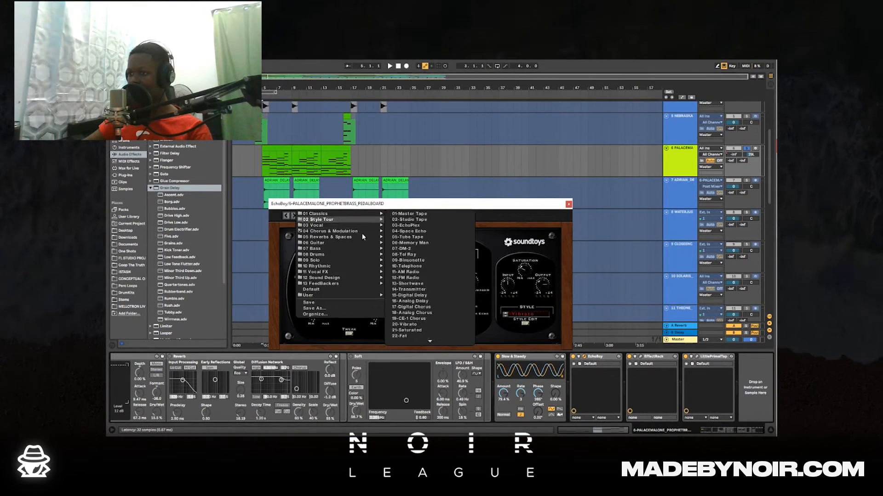
{"action": "mouse_move", "coordinate": [362, 232]}
{"action": "left_click", "coordinate": [515, 223]}
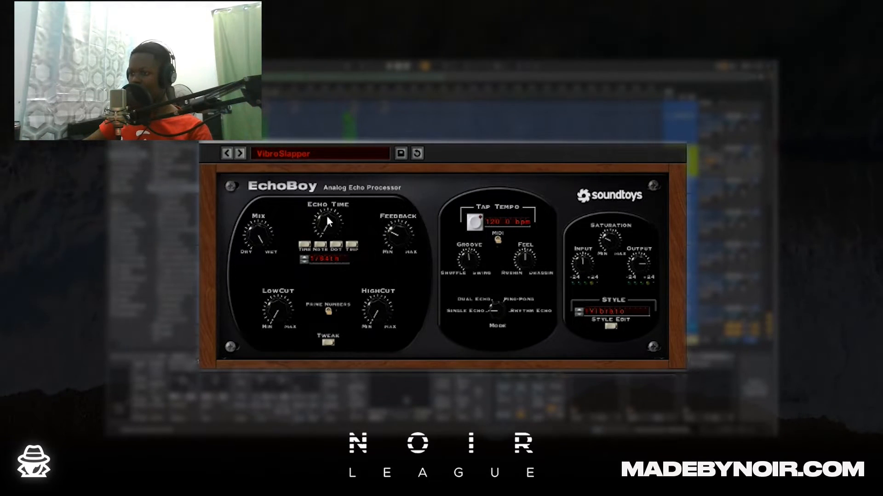
Open the EffectRack plug-in on the PALACEMALONE track and reposition its window to view the FilterFreak and EchoBoy modules.
{"action": "left_click", "coordinate": [640, 358]}
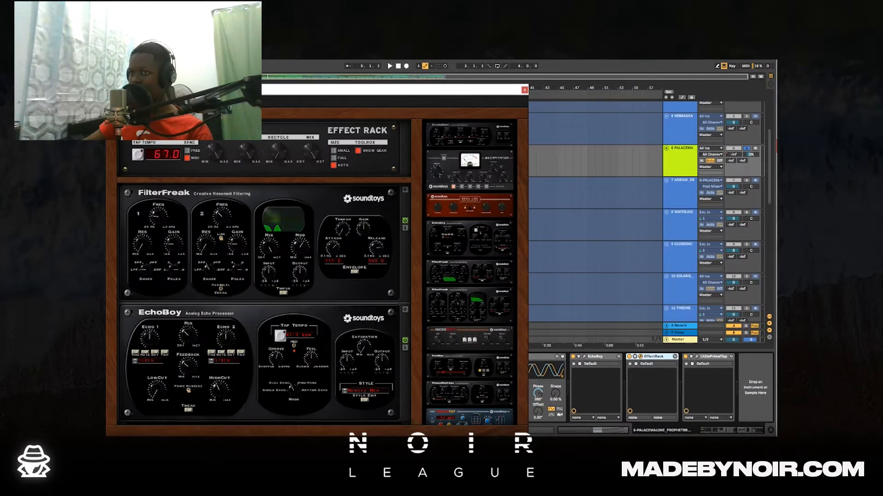
{"action": "left_click_drag", "start_coordinate": [323, 88], "coordinate": [398, 83]}
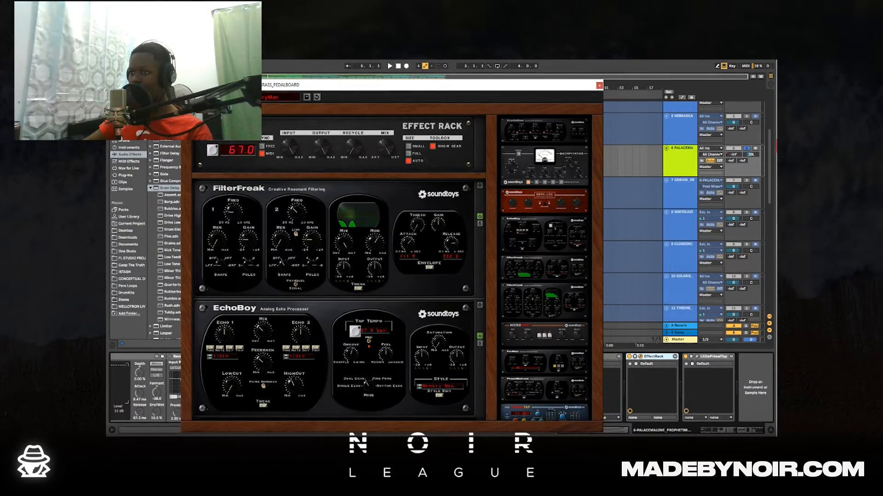
Close the EffectRack on the PALACEMALONE track, view the LittlePrimalTap Arena Delay settings and close that plug-in too.
{"action": "left_click", "coordinate": [599, 86]}
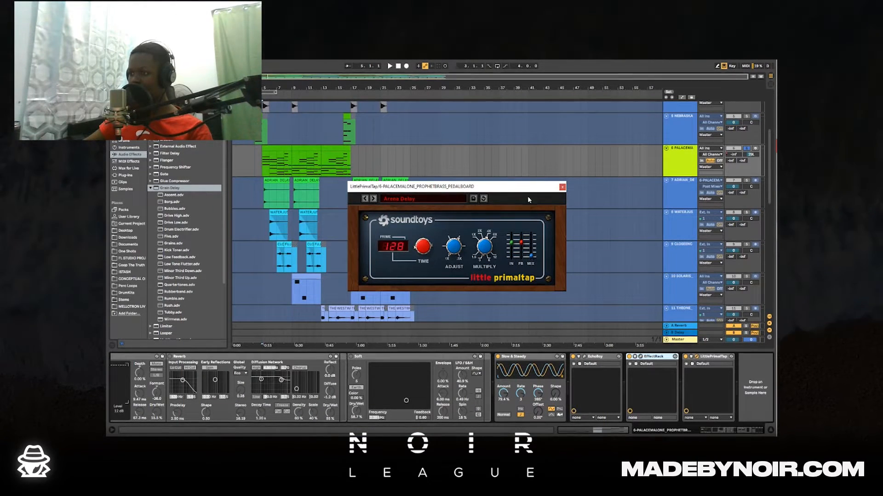
{"action": "left_click", "coordinate": [562, 187]}
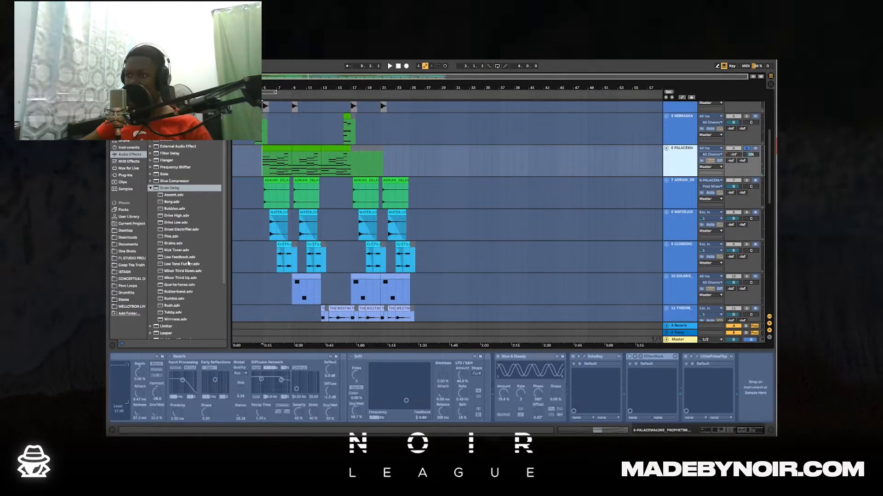
Unfreeze track 7, ADRIAN_DELAYPLUCK_PEDALBOARD, and audition its clips with playback starting from bar 5.
{"action": "left_click", "coordinate": [260, 195]}
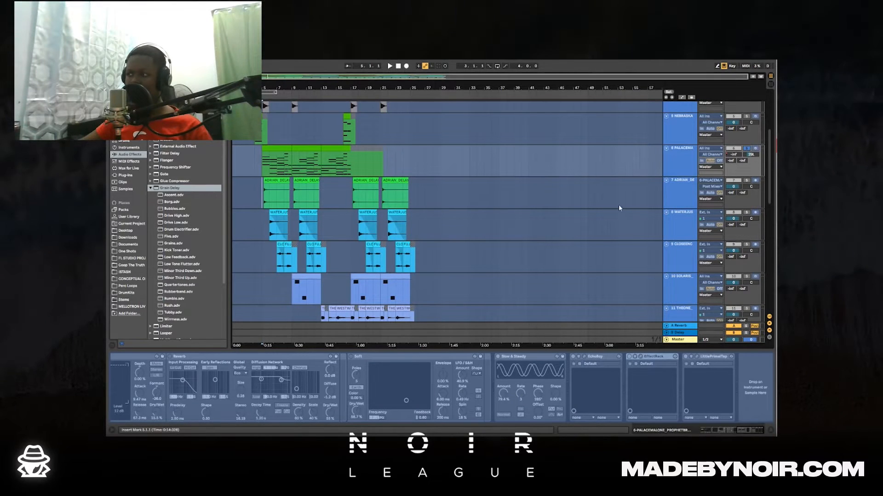
{"action": "left_click", "coordinate": [683, 199]}
{"action": "right_click", "coordinate": [683, 198]}
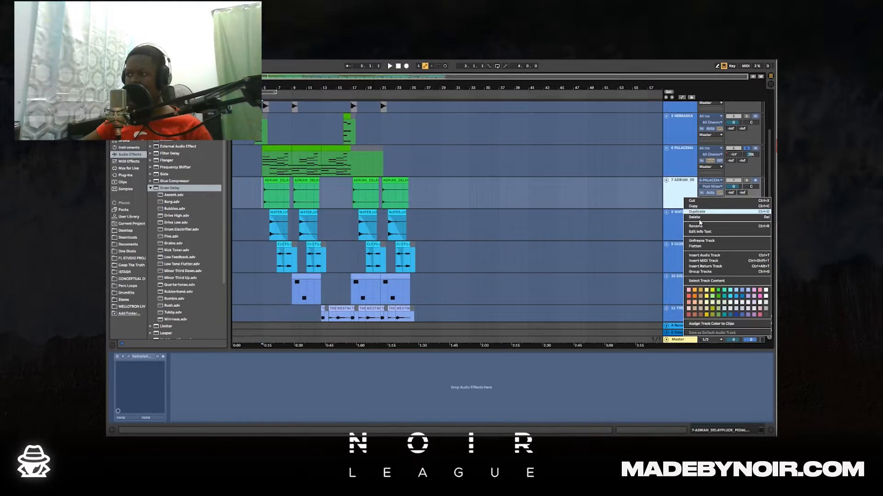
{"action": "left_click", "coordinate": [703, 241]}
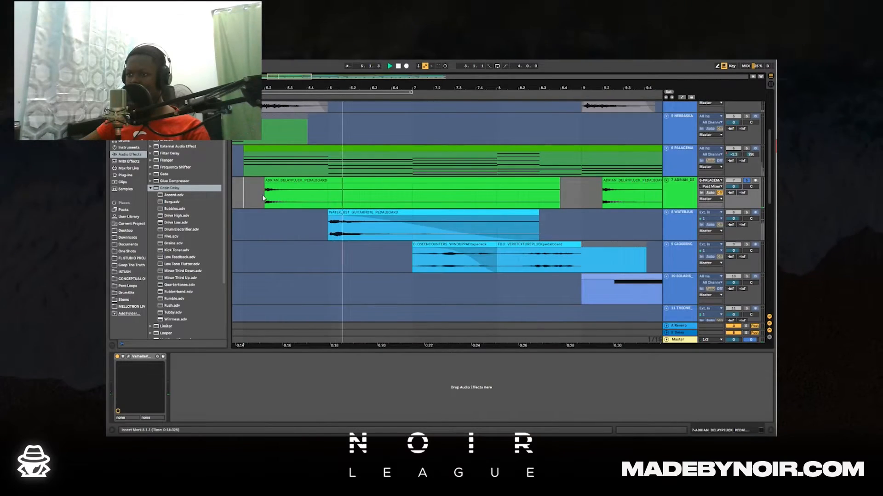
{"action": "scroll", "coordinate": [263, 196], "scroll_direction": "down", "scroll_amount": 5}
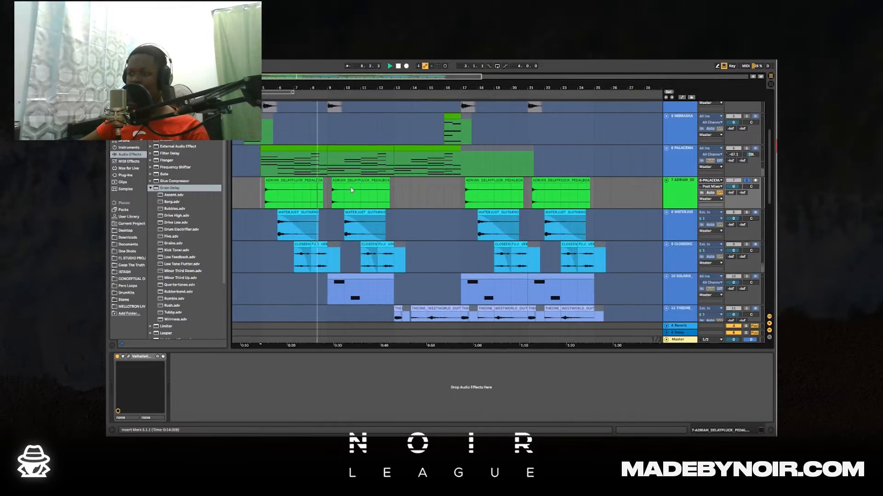
{"action": "left_click", "coordinate": [396, 67]}
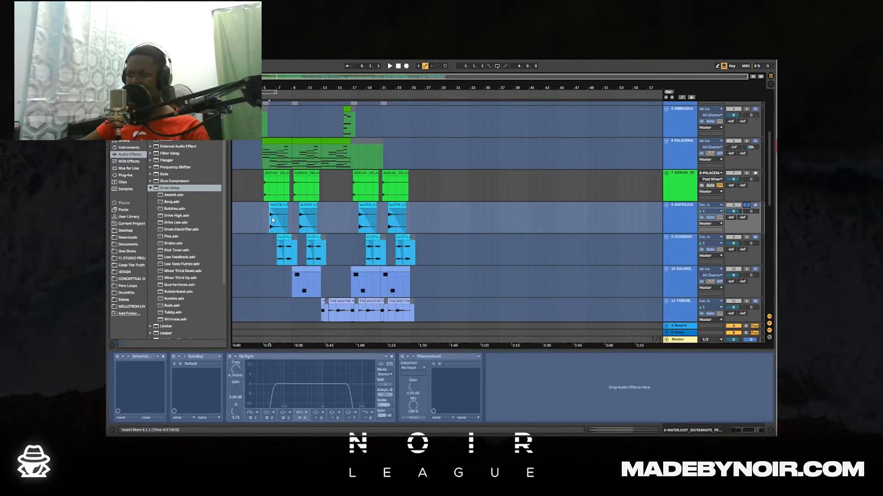
Audition the WATERJUST_GUITARNOTE_PEDALBOARD clip from bar 6 and examine its ValhallaVintageVerb, EchoBoy and Filterstation2 plug-ins.
{"action": "key", "text": "space"}
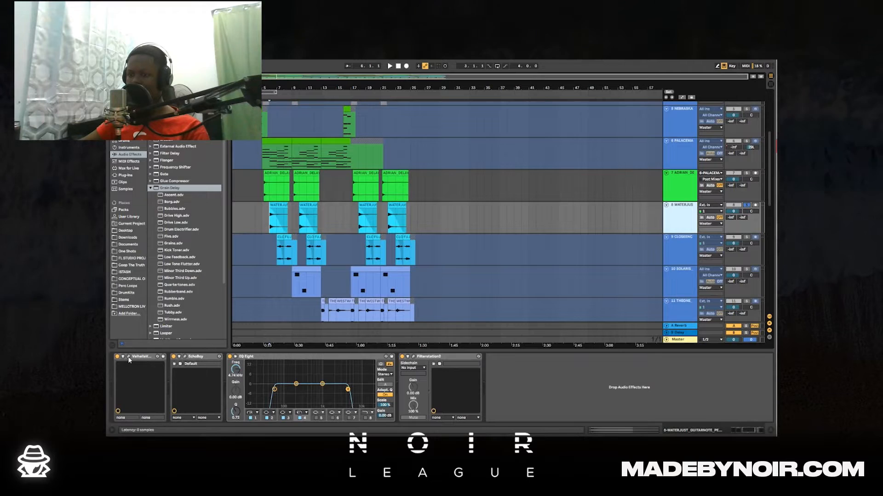
{"action": "left_click", "coordinate": [129, 357]}
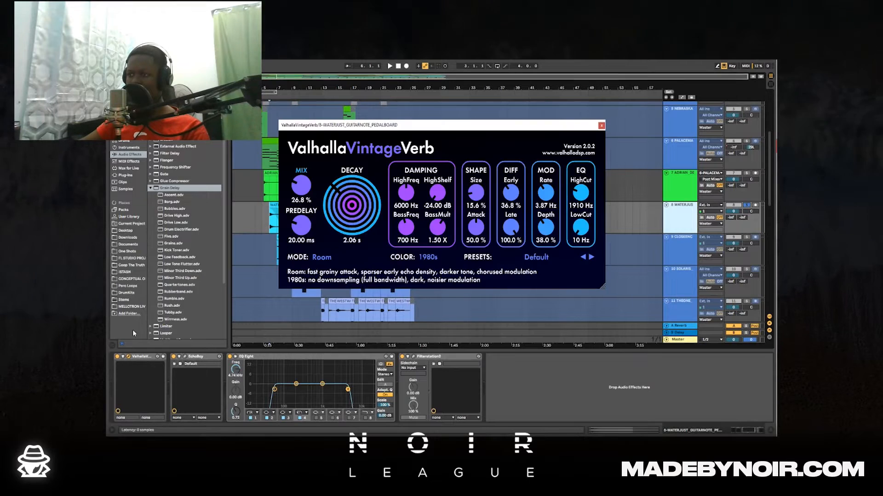
{"action": "left_click", "coordinate": [185, 357]}
{"action": "left_click_drag", "start_coordinate": [425, 200], "coordinate": [615, 218]}
{"action": "left_click", "coordinate": [412, 358]}
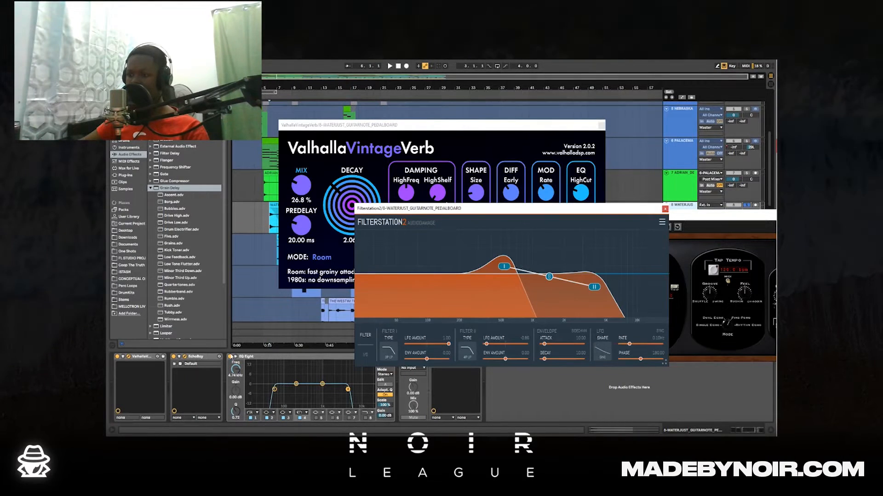
Audition the CLOSEENCOUNTERS and FUJI_VERBTEXTURE clips on track 9 from bar 7, and unfreeze the track.
{"action": "left_click", "coordinate": [366, 253]}
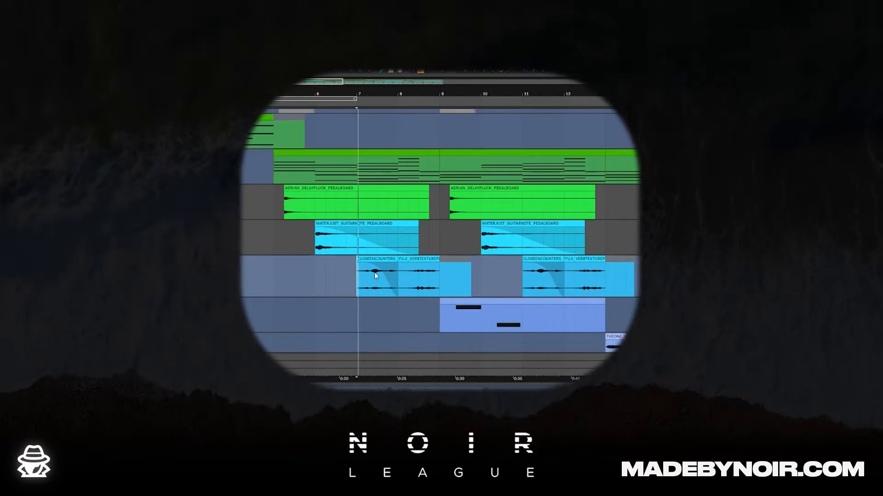
{"action": "key", "text": "space"}
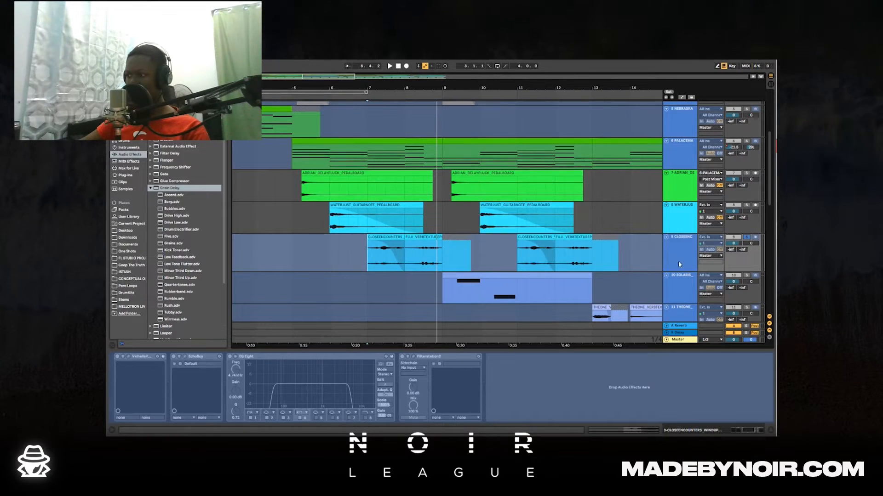
{"action": "right_click", "coordinate": [679, 265]}
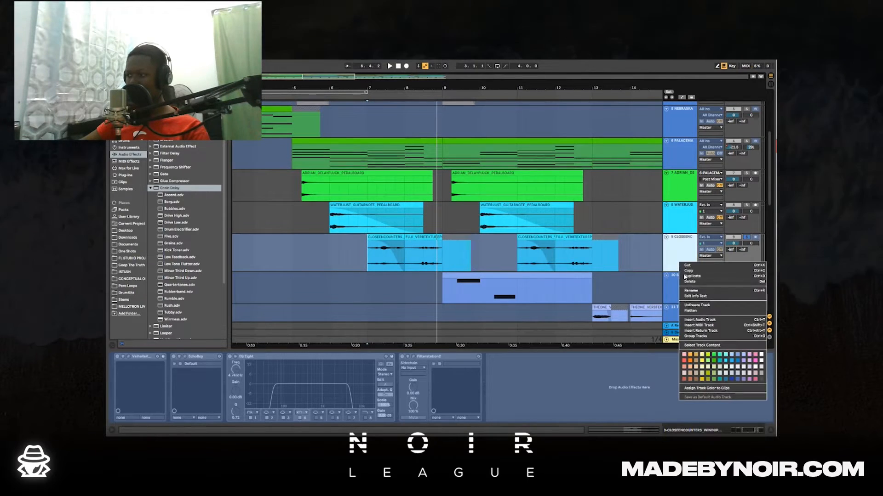
{"action": "left_click", "coordinate": [704, 304]}
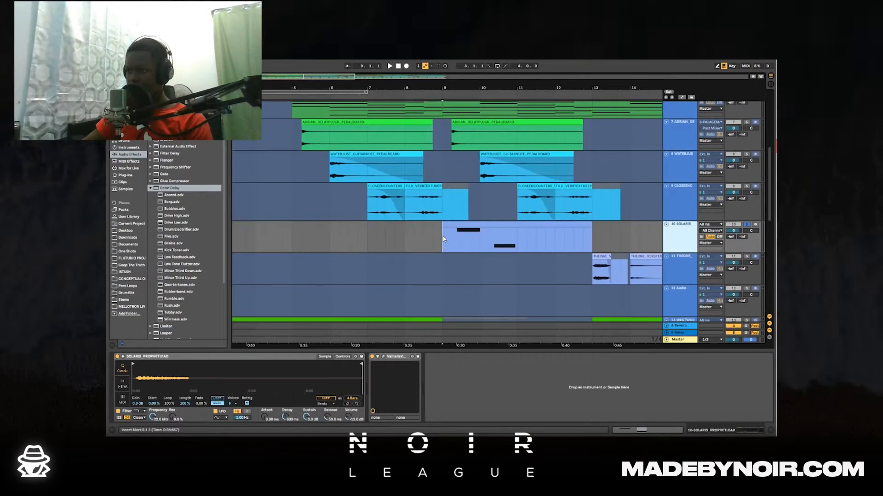
Audition the SOLARIS_PROPHETLEAD MIDI clip on track 10 with playback starting from bar 9.
{"action": "left_click", "coordinate": [443, 238]}
{"action": "scroll", "coordinate": [513, 233], "scroll_direction": "down", "scroll_amount": 1}
{"action": "scroll", "coordinate": [514, 239], "scroll_direction": "down", "scroll_amount": 2}
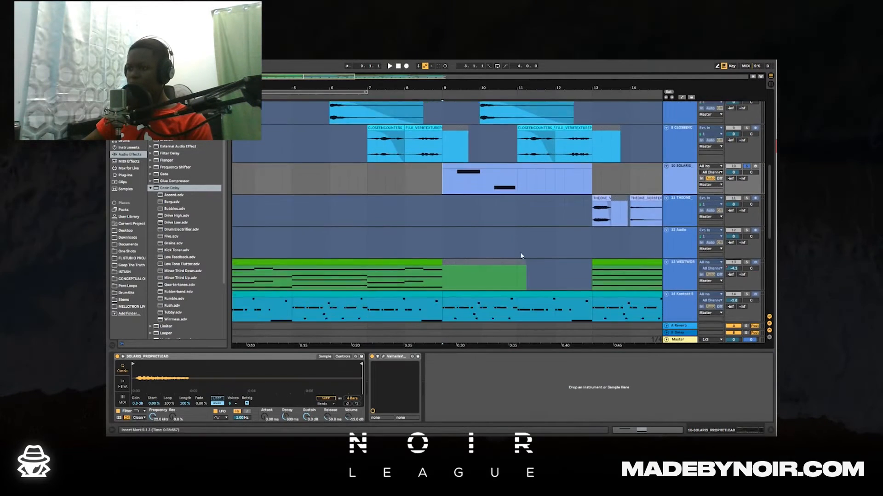
{"action": "scroll", "coordinate": [497, 246], "scroll_direction": "up", "scroll_amount": 3}
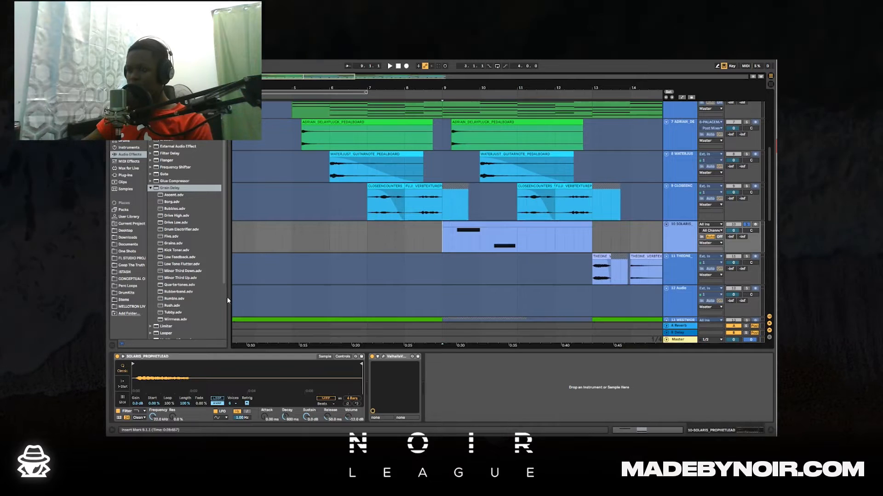
{"action": "key", "text": "space"}
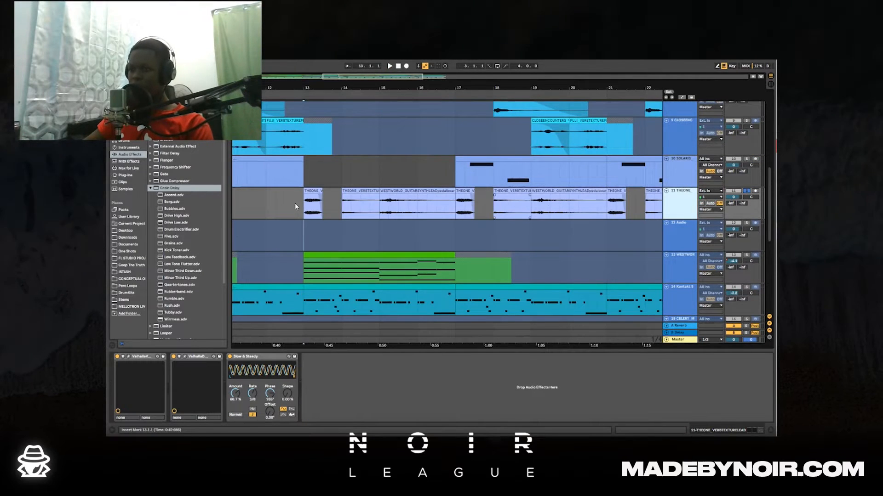
Audition the THEONE_VERBTEXTURELEAD clips on track 11 with playback starting from bar 13.
{"action": "key", "text": "space"}
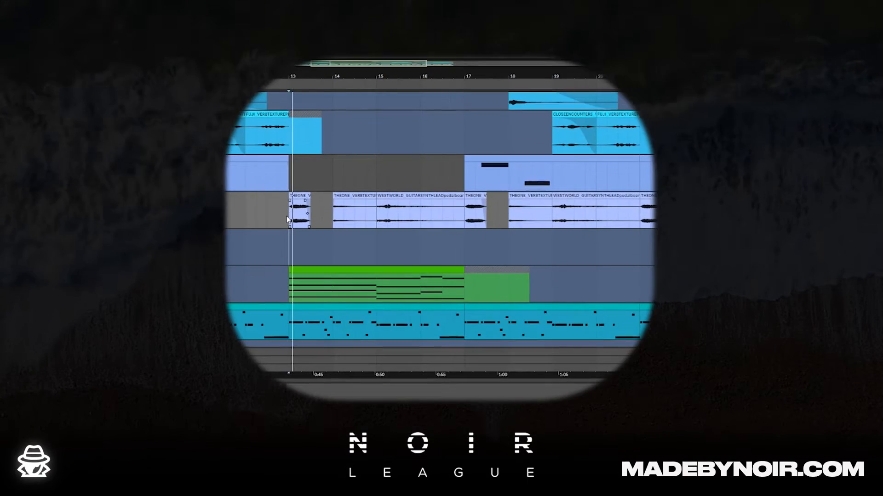